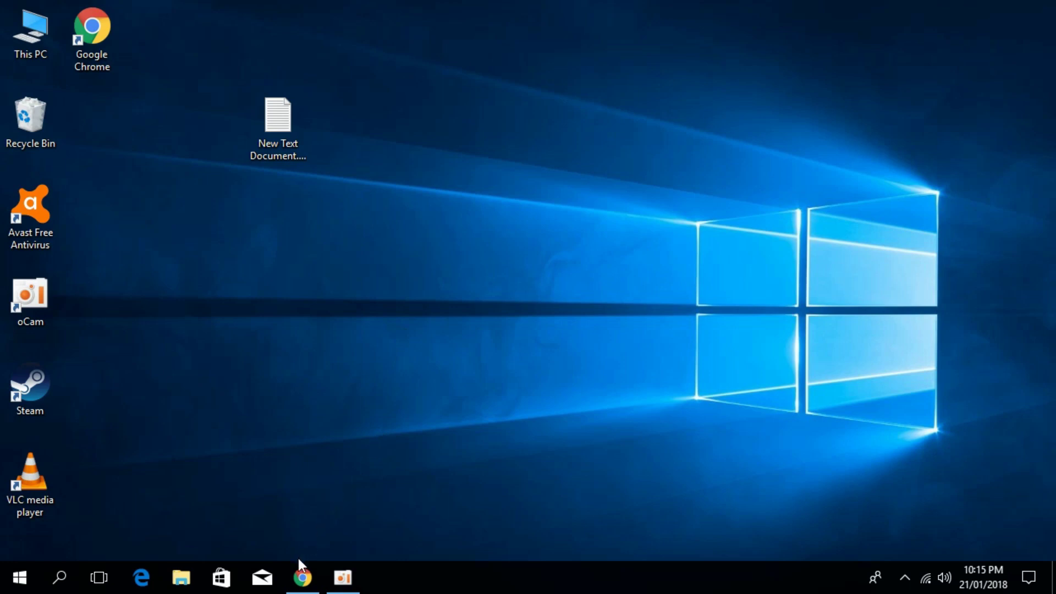
# Bring up the Visual C++ 2015 Redistributable Update 3 RC file choice, then show the desktop
pyautogui.click(302, 577)
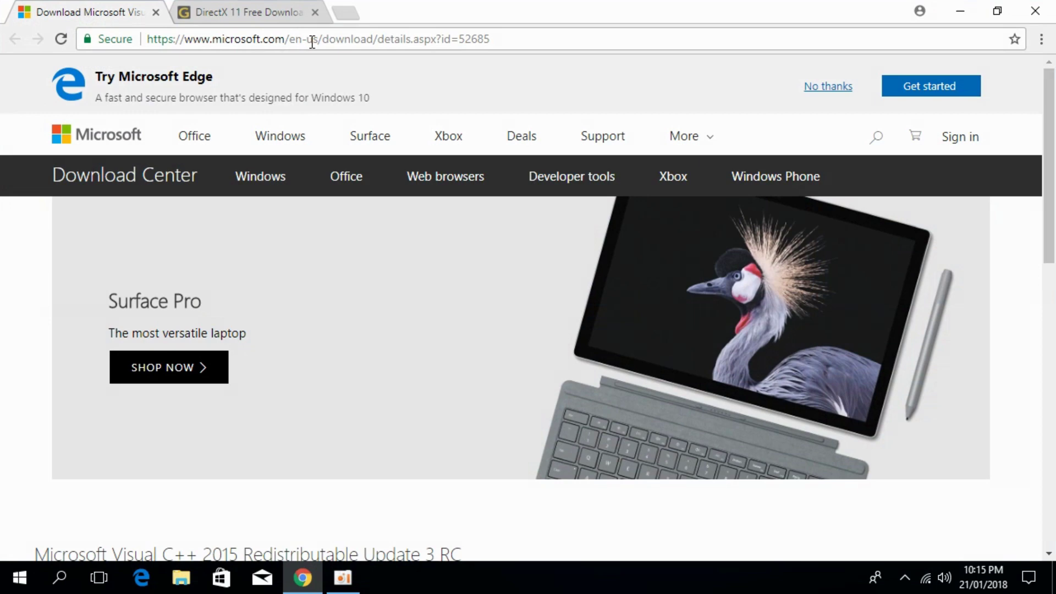
pyautogui.scroll(-5, 29, 391)
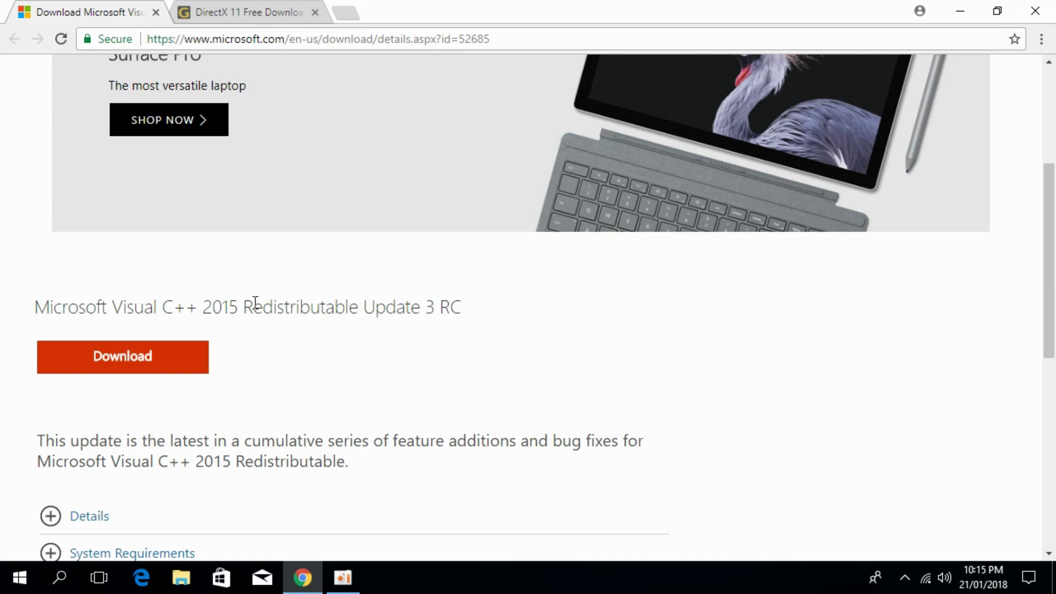
pyautogui.moveTo(243, 306); pyautogui.dragTo(463, 307)
pyautogui.click(455, 374)
pyautogui.click(130, 370)
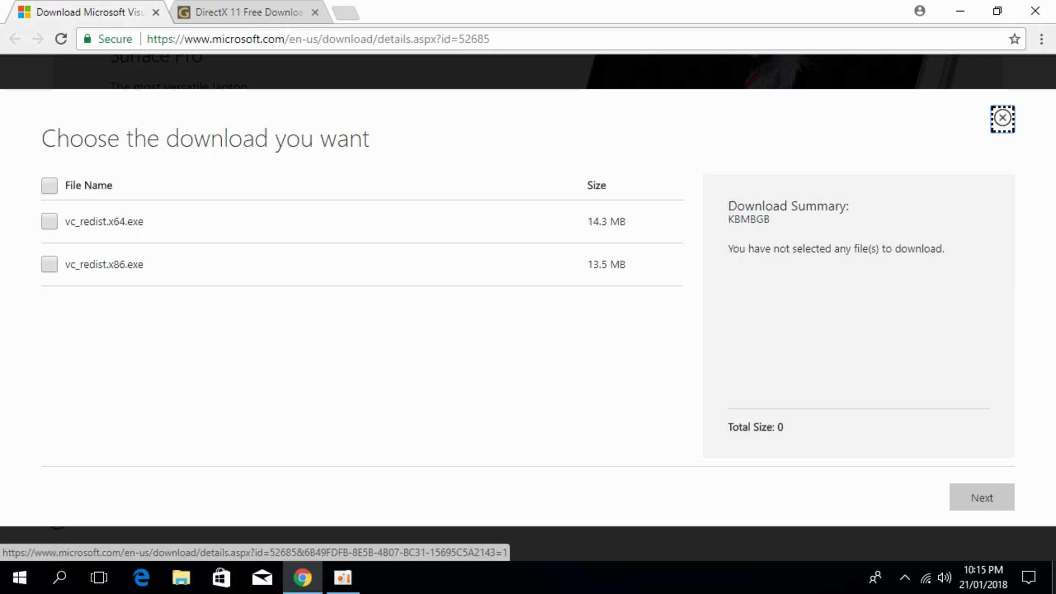
pyautogui.press('super+d')
pyautogui.click(29, 37)
pyautogui.rightClick(29, 37)
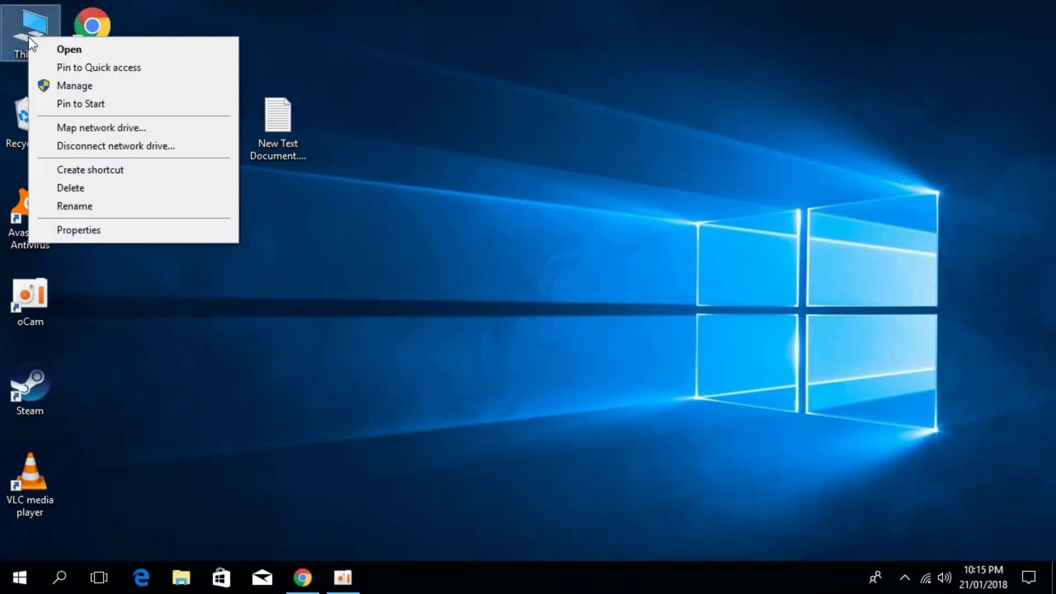
pyautogui.click(107, 230)
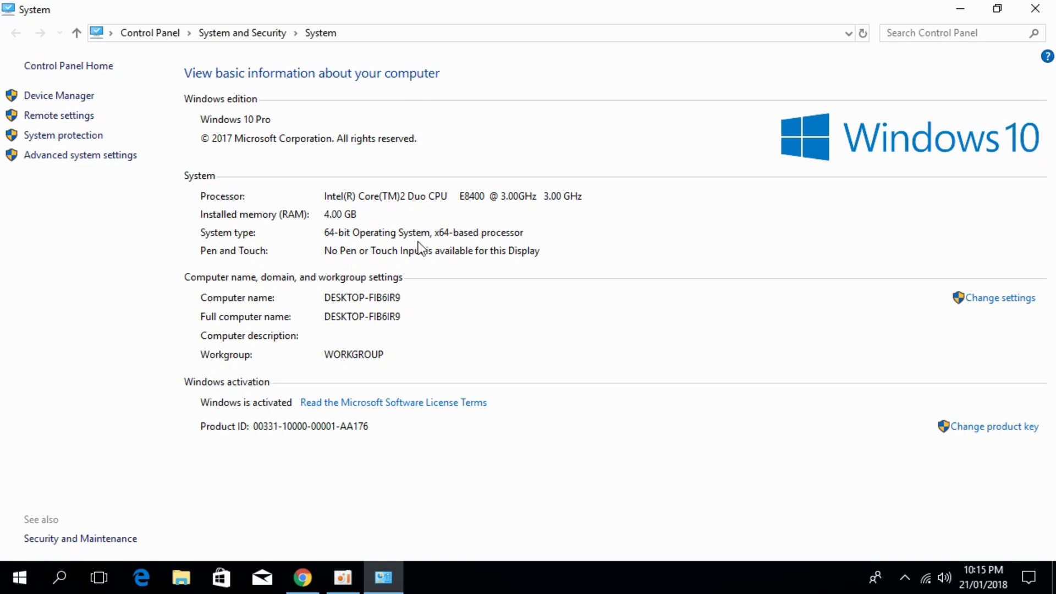
pyautogui.click(1035, 9)
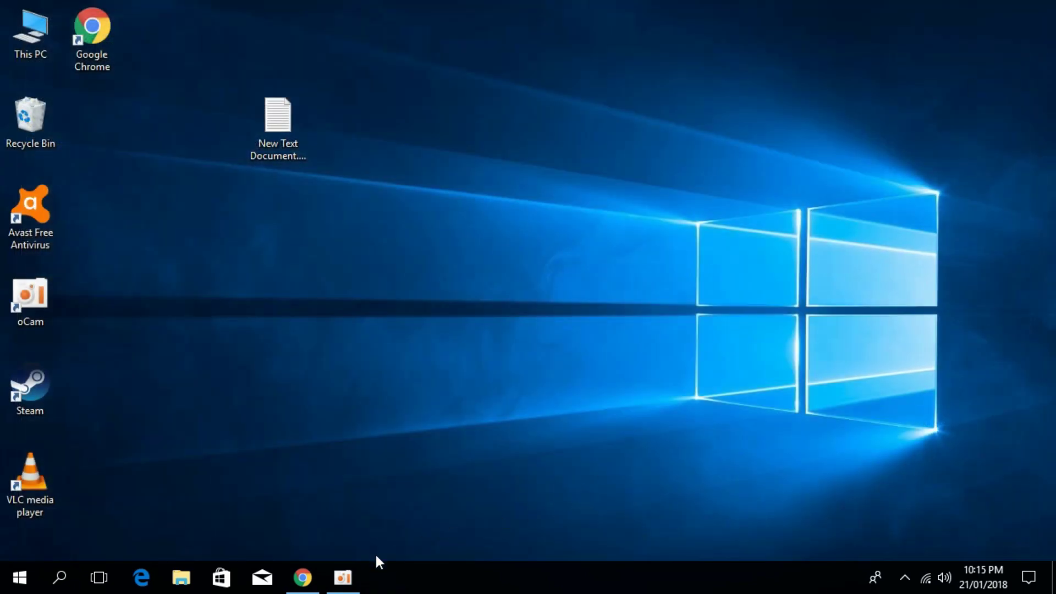
# Download only the 64-bit vc_redist.x64.exe (14.3 MB) from the Microsoft Download Center
pyautogui.click(307, 578)
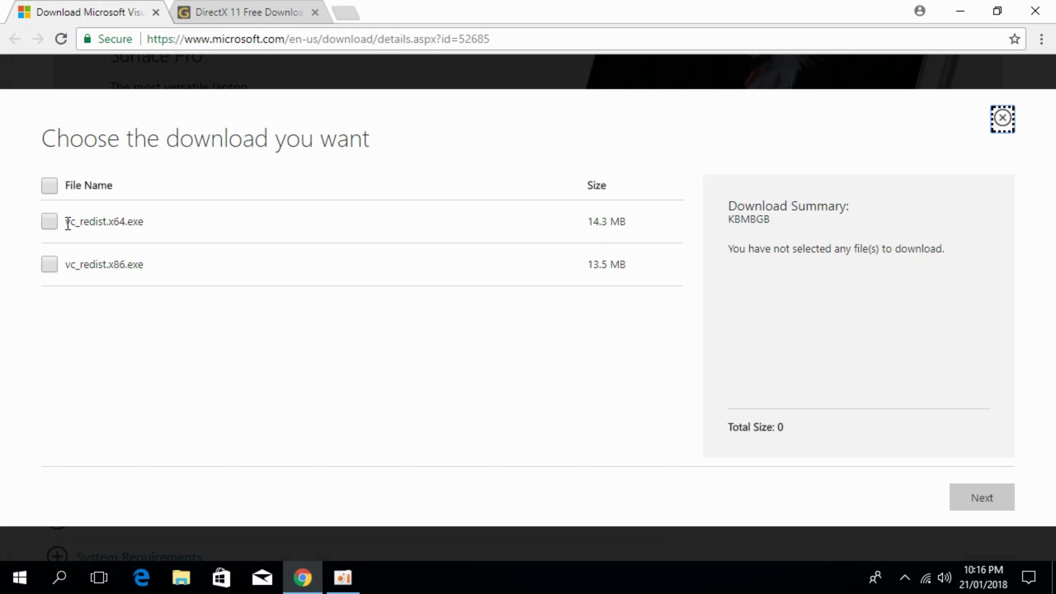
pyautogui.click(49, 223)
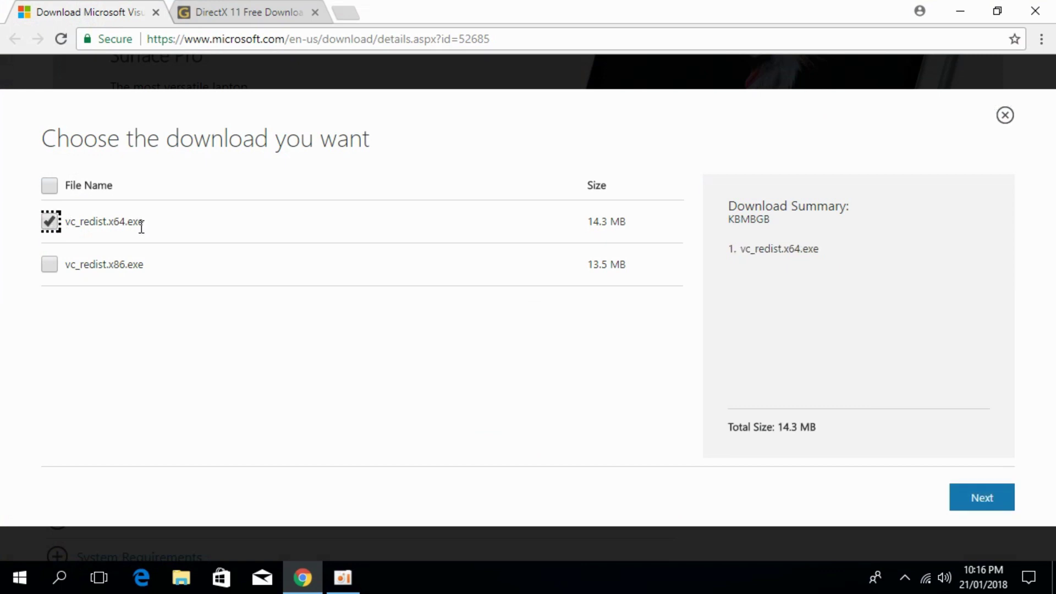
pyautogui.click(985, 498)
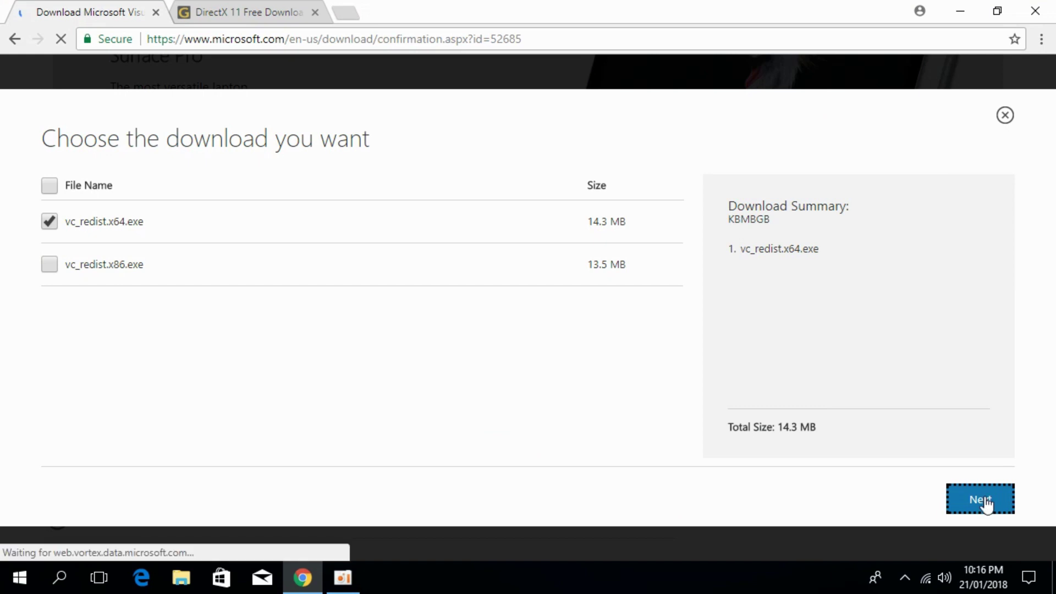
pyautogui.scroll(-3, 405, 309)
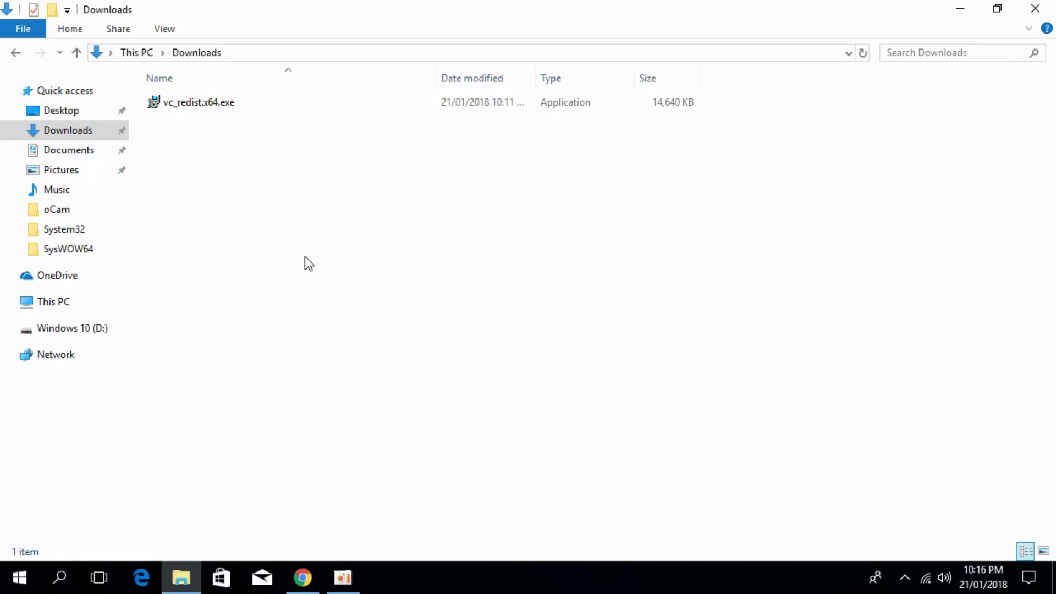
# Install Visual C++ 2015 Redistributable x64 14.0.24123 with the licence accepted, and close the finished setup
pyautogui.doubleClick(223, 104)
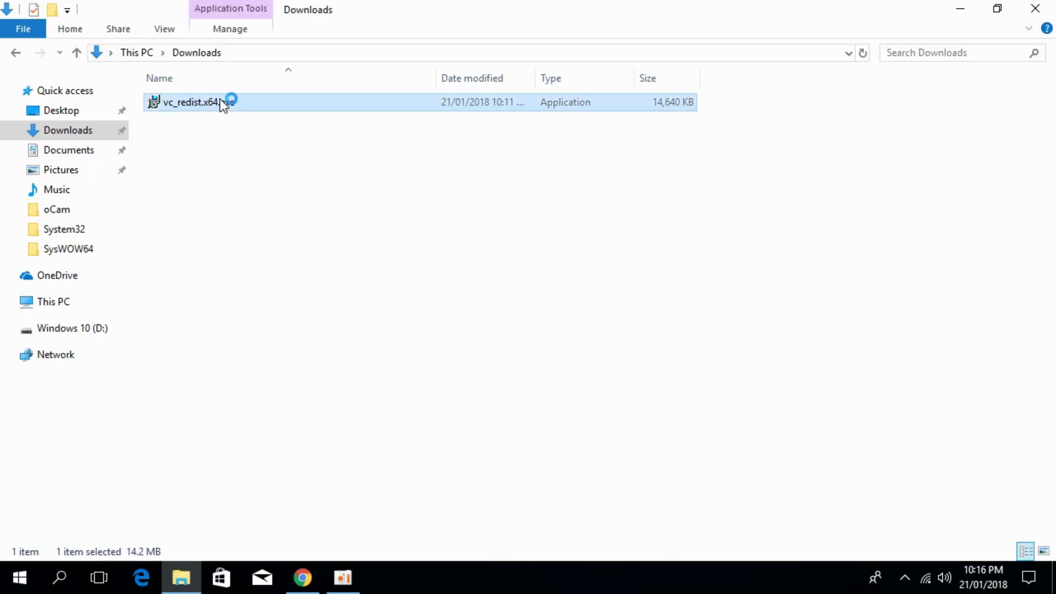
pyautogui.click(438, 362)
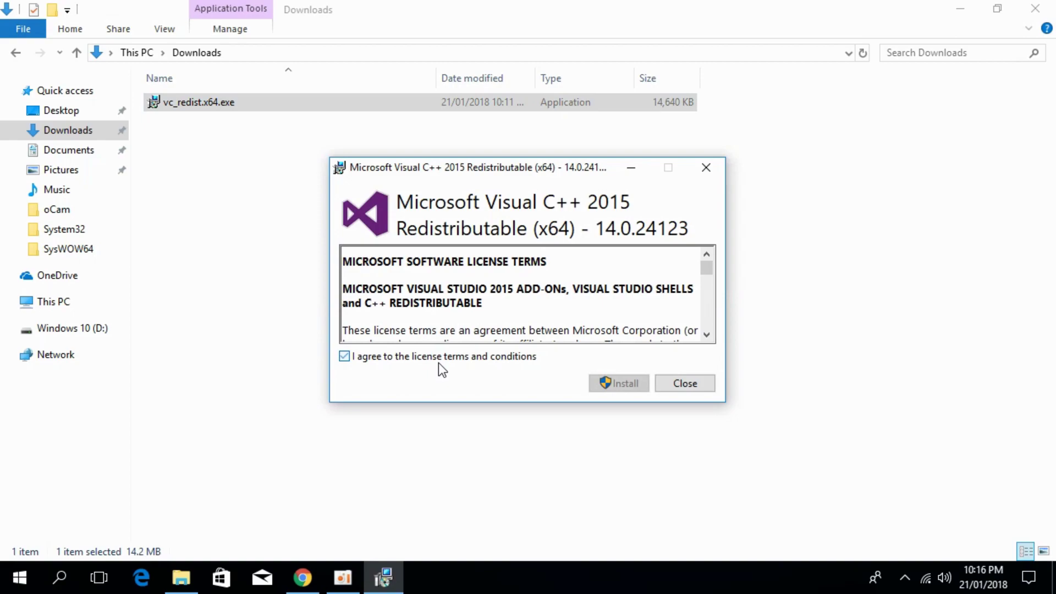
pyautogui.click(619, 384)
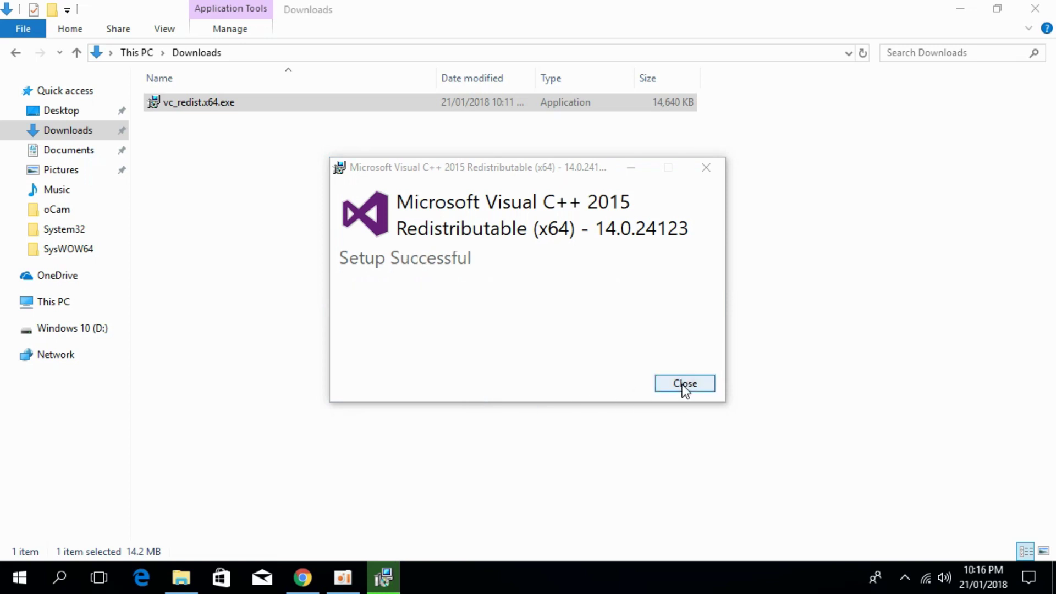
pyautogui.click(685, 384)
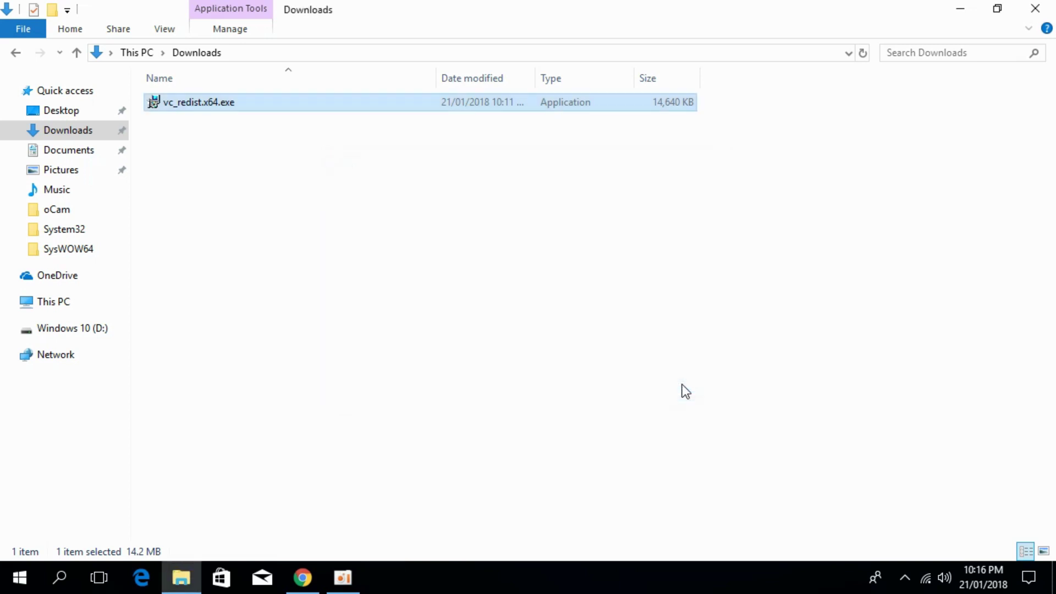
pyautogui.click(302, 578)
# Download _Getintopc.com_DirectX_11_Setup.zip (100,328 KB) from GetIntoPC's DirectX 11 page through the file host
pyautogui.click(238, 0)
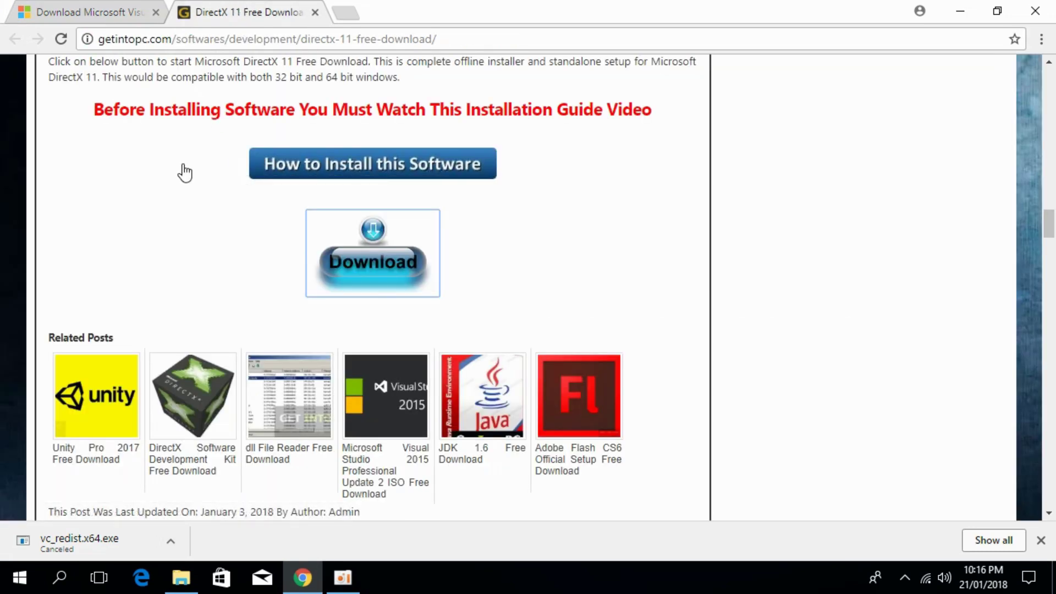
pyautogui.scroll(20, 570, 238)
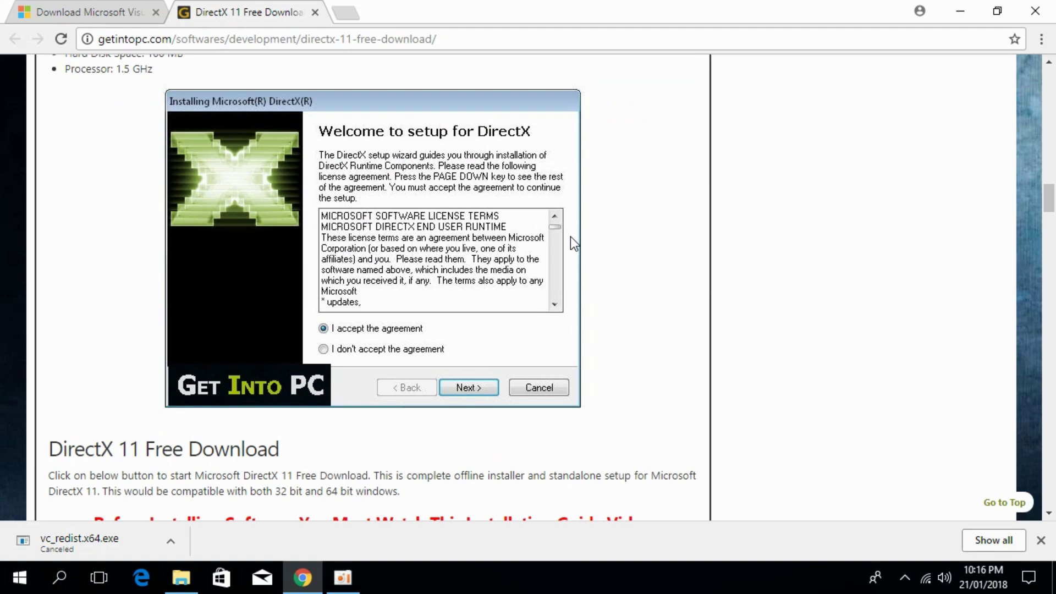
pyautogui.scroll(2, 571, 238)
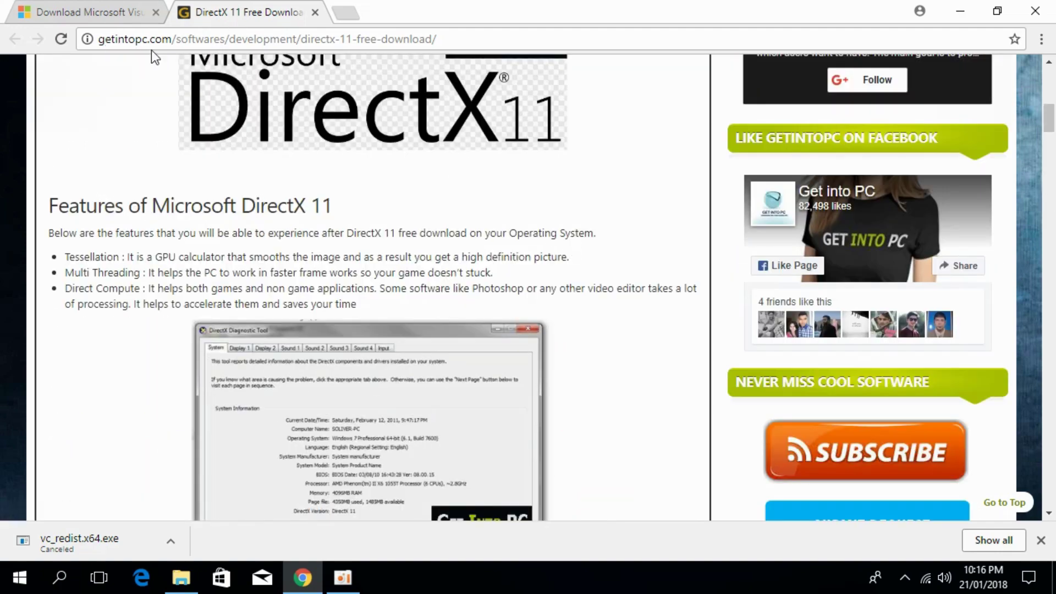
pyautogui.scroll(8, 293, 148)
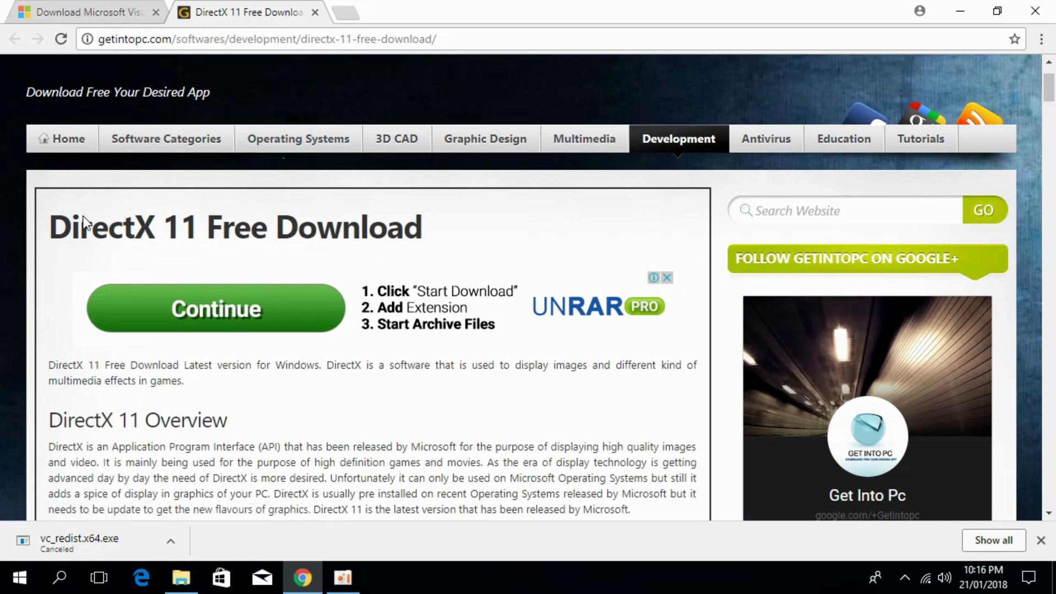
pyautogui.scroll(-8, 278, 220)
pyautogui.scroll(-15, 278, 217)
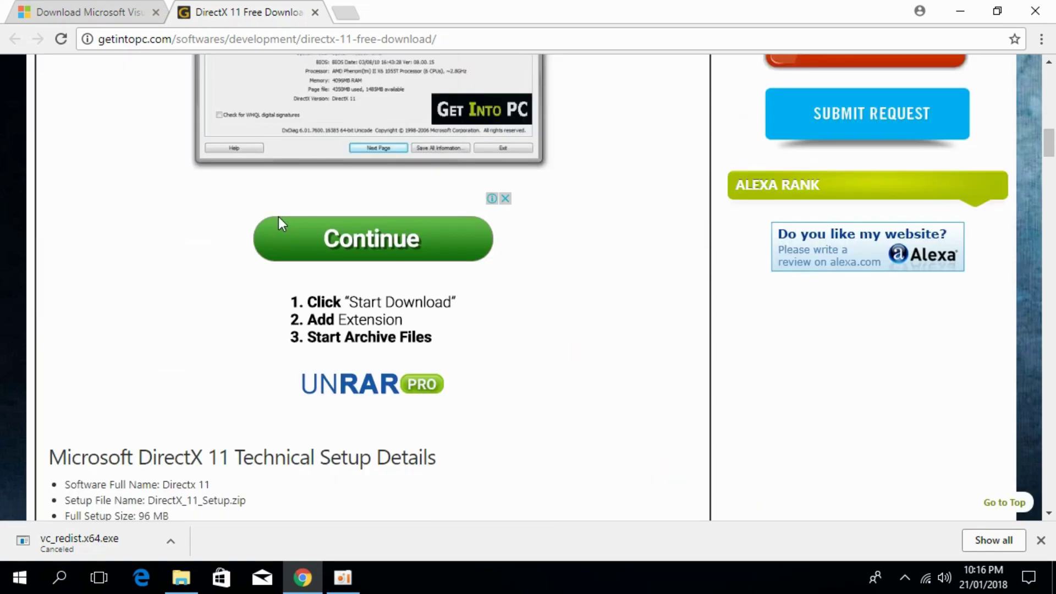
pyautogui.scroll(-3, 281, 226)
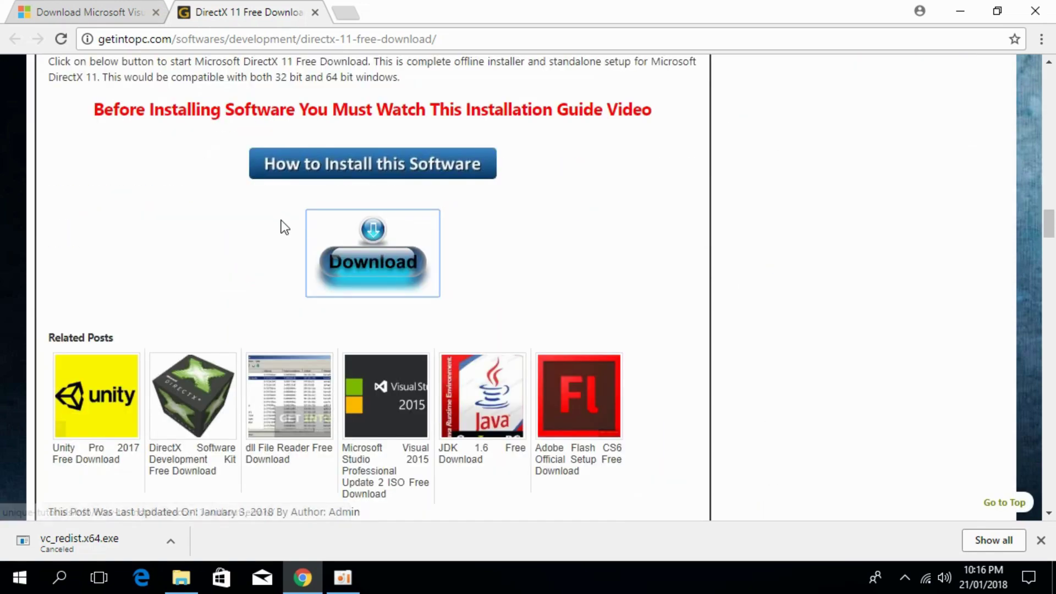
pyautogui.click(362, 266)
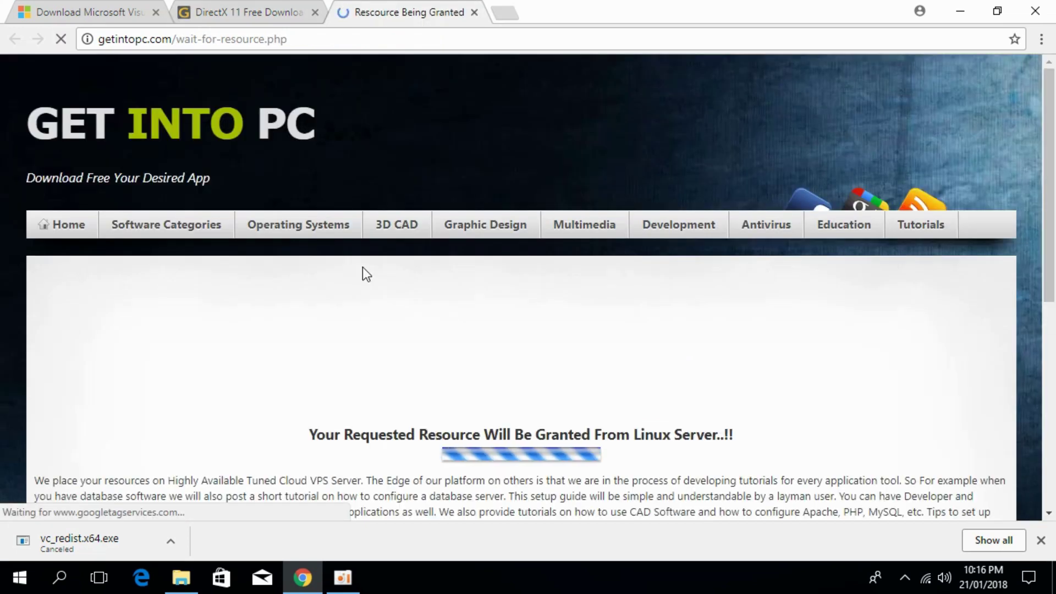
pyautogui.scroll(-2, 363, 267)
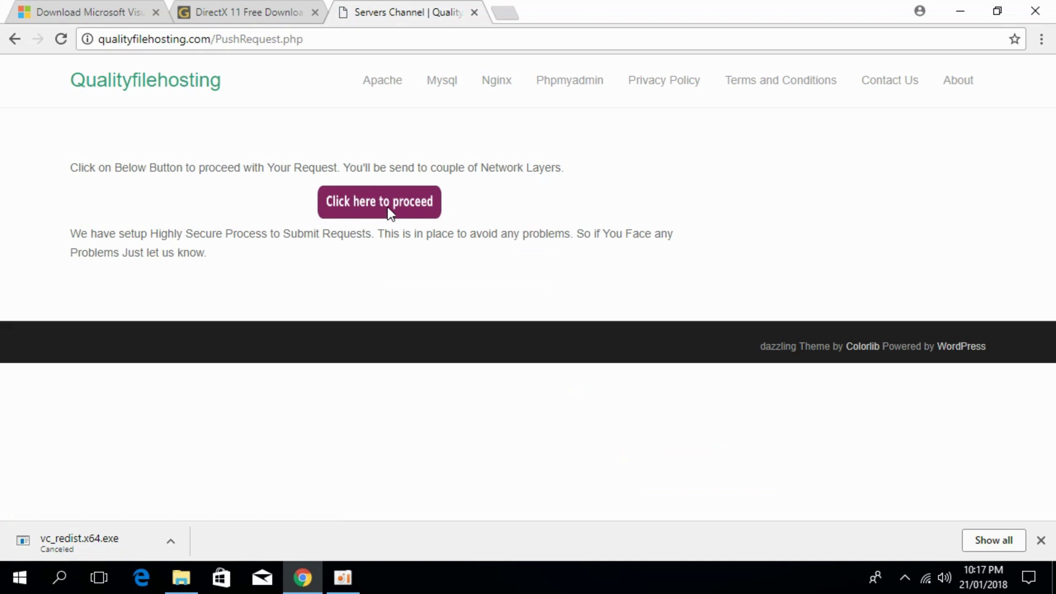
pyautogui.click(387, 212)
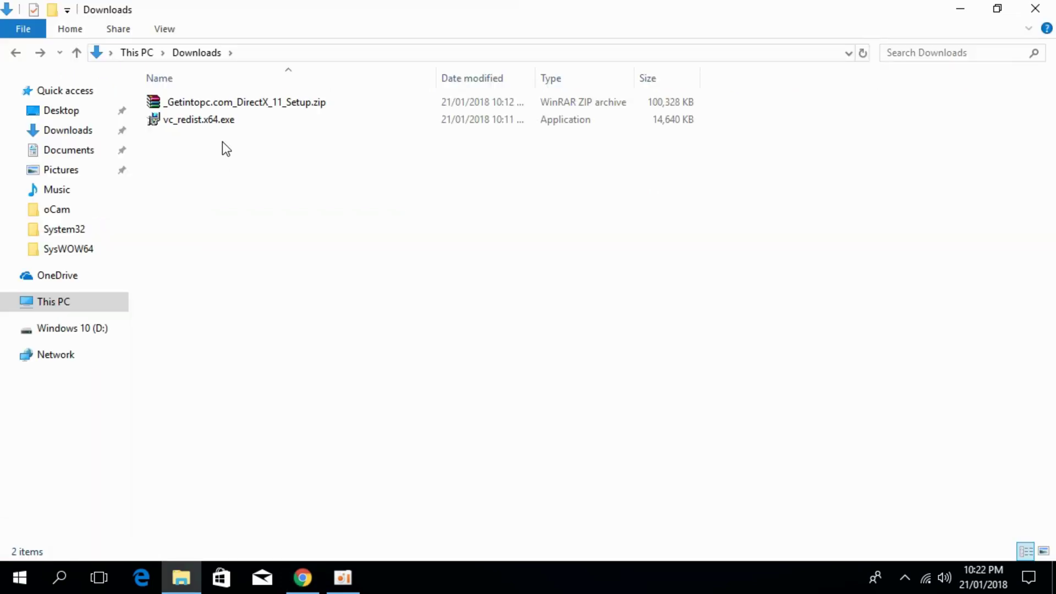
# Extract the DirectX 11 setup zip into the Downloads folder with WinRAR
pyautogui.click(224, 105)
pyautogui.doubleClick(223, 105)
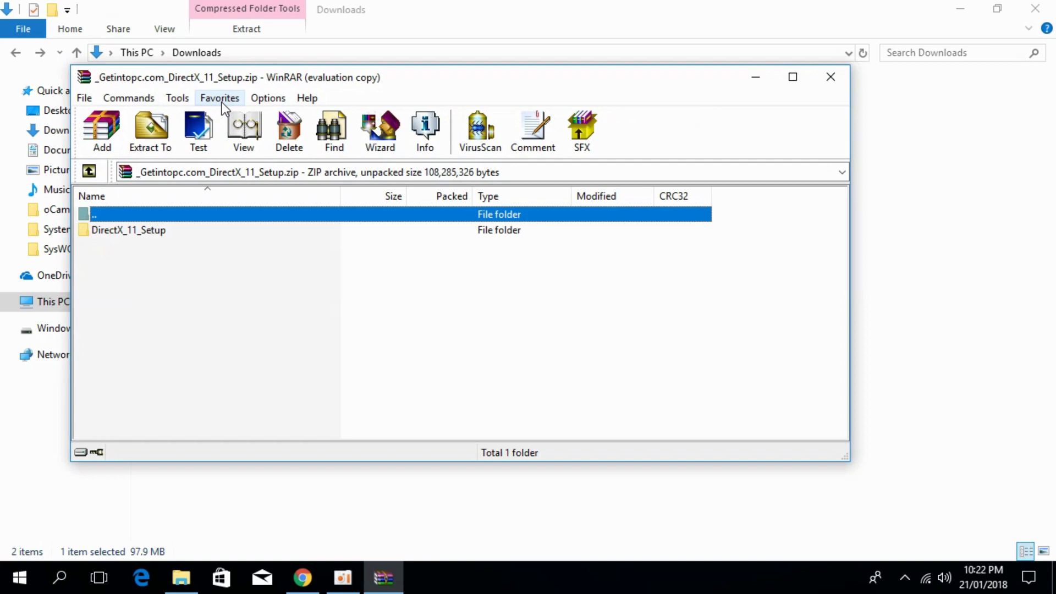
pyautogui.click(151, 130)
pyautogui.click(486, 446)
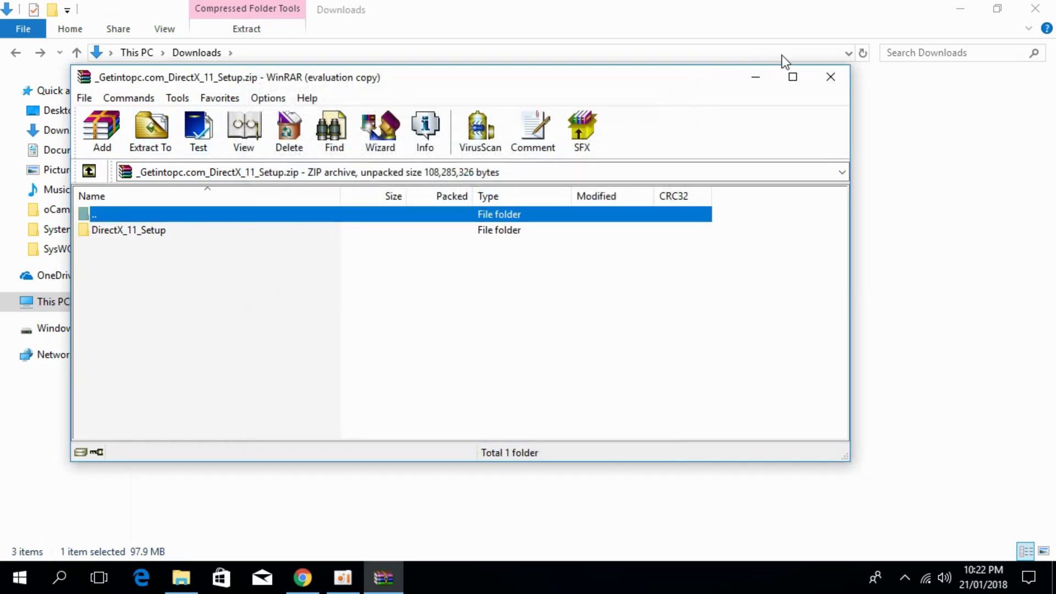
pyautogui.click(825, 77)
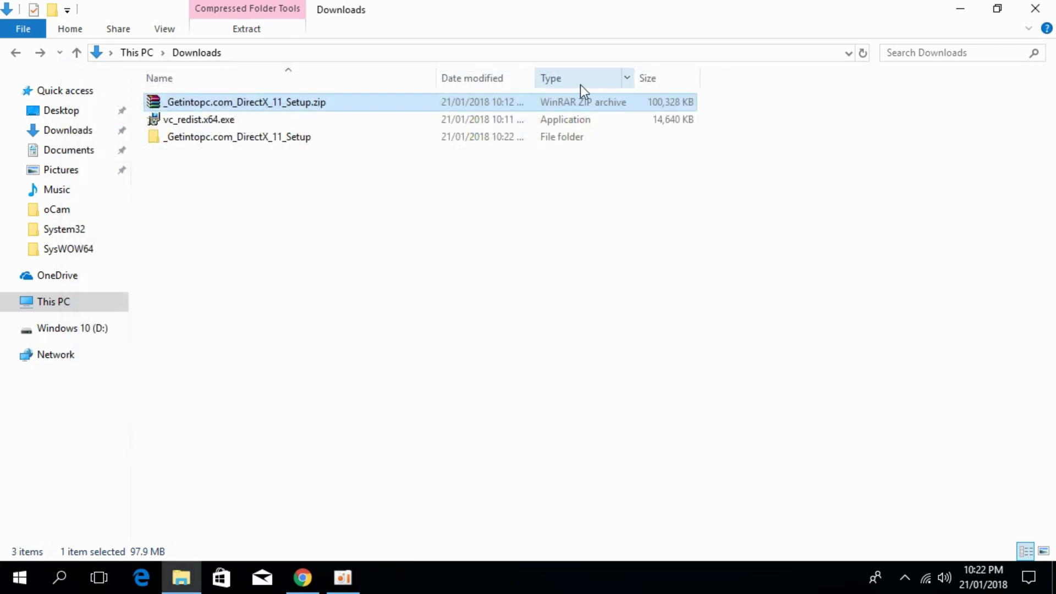
# Run Setup.vbe from the extracted DirectX_11_Setup folder
pyautogui.doubleClick(240, 138)
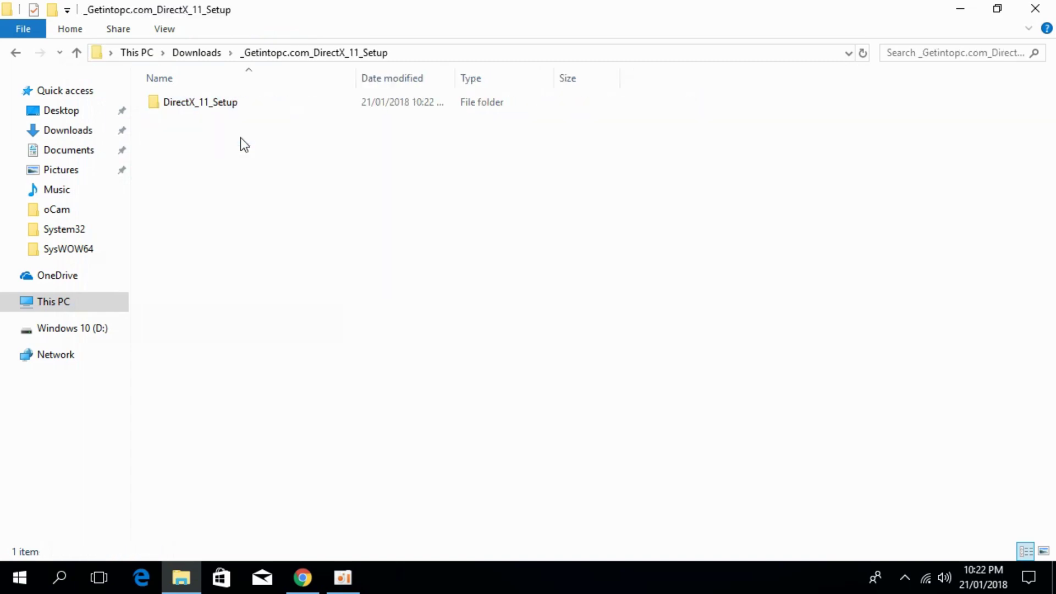
pyautogui.doubleClick(229, 102)
pyautogui.scroll(-4, 467, 296)
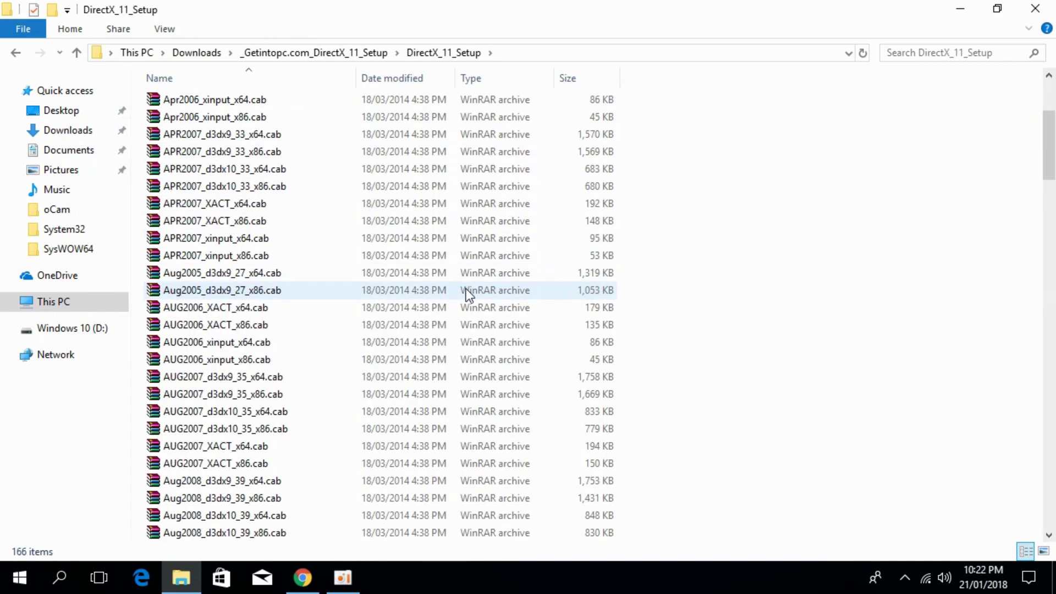
pyautogui.scroll(-16, 467, 296)
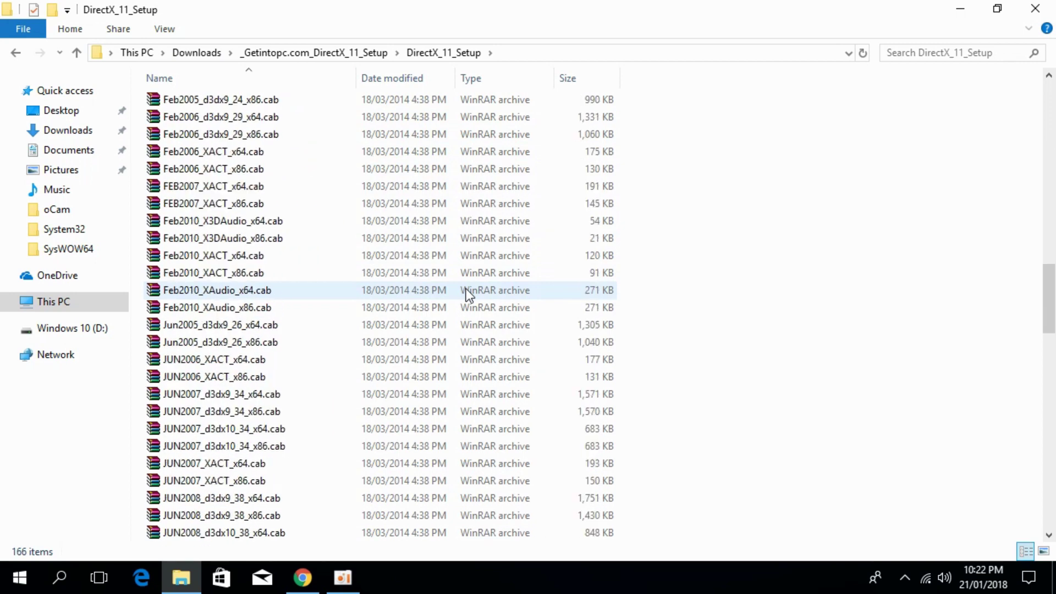
pyautogui.scroll(-18, 466, 295)
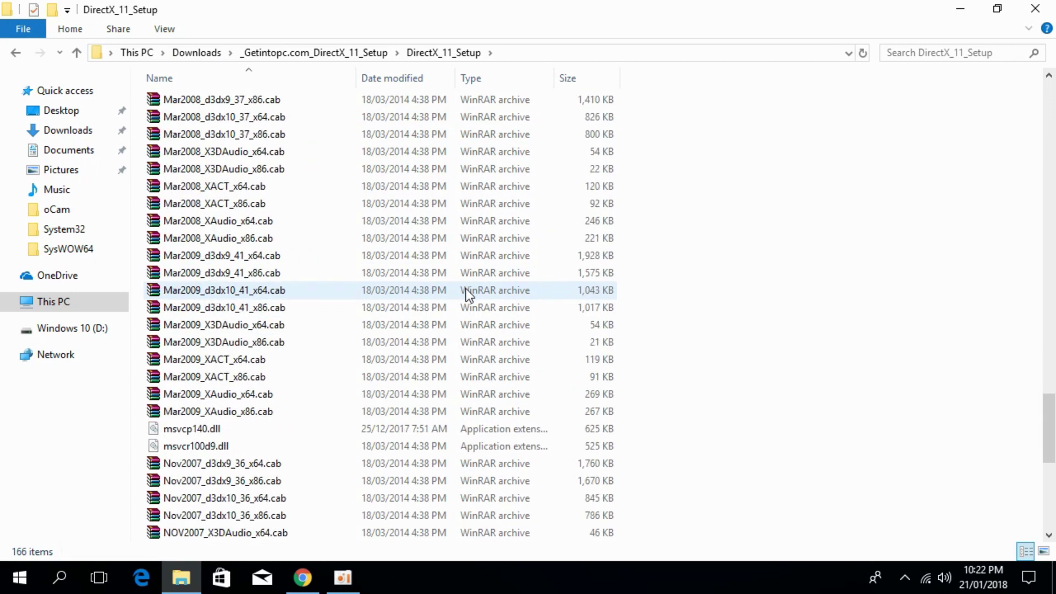
pyautogui.scroll(-4, 466, 295)
pyautogui.scroll(-4, 467, 296)
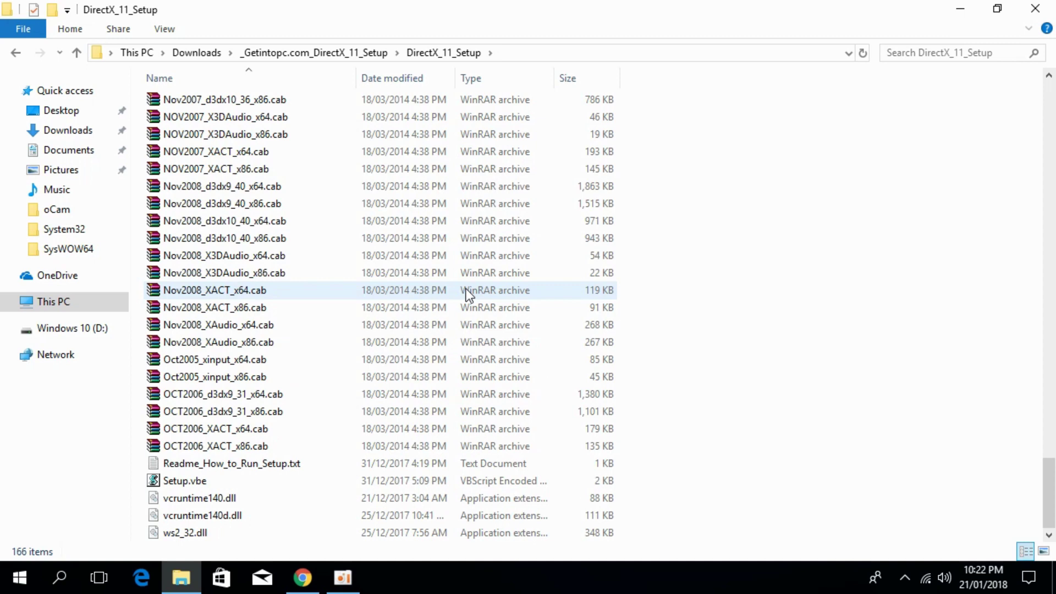
pyautogui.click(189, 481)
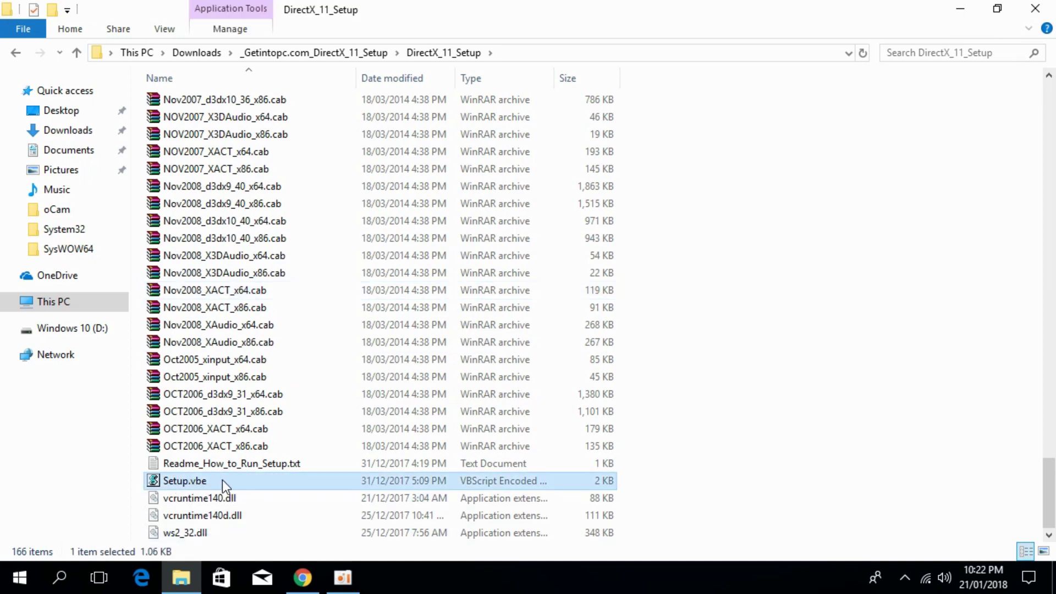
pyautogui.doubleClick(205, 479)
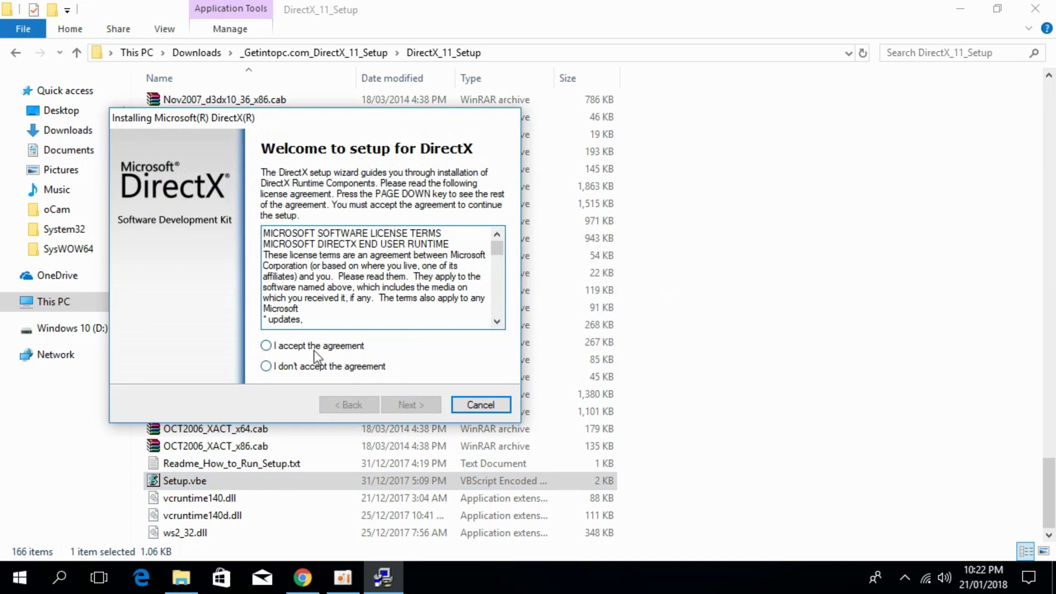
# Accept the DirectX licence agreement and start copying the DirectX runtime files
pyautogui.click(313, 346)
pyautogui.click(419, 404)
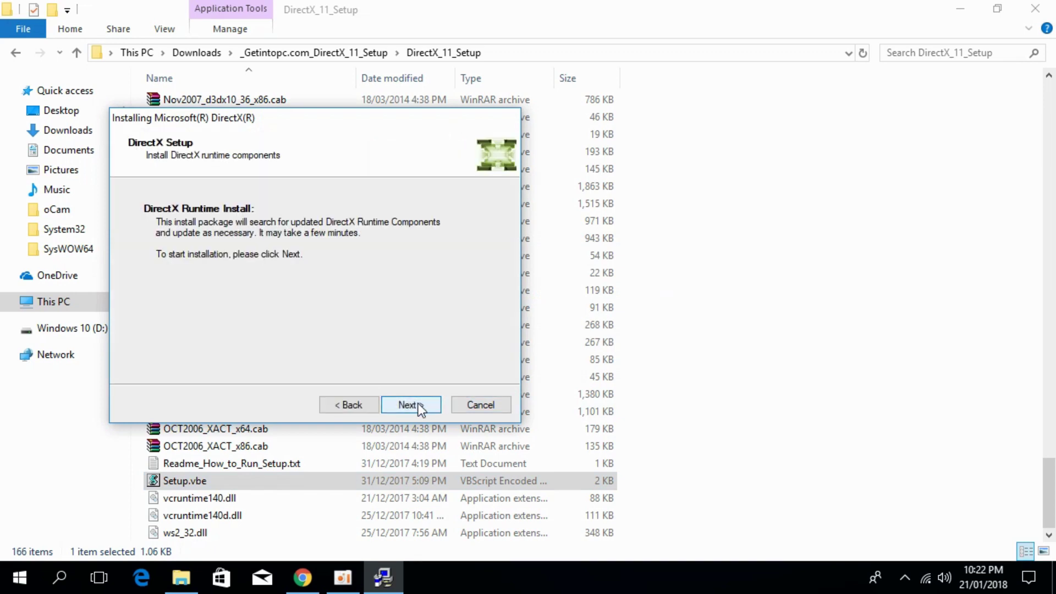
pyautogui.click(418, 404)
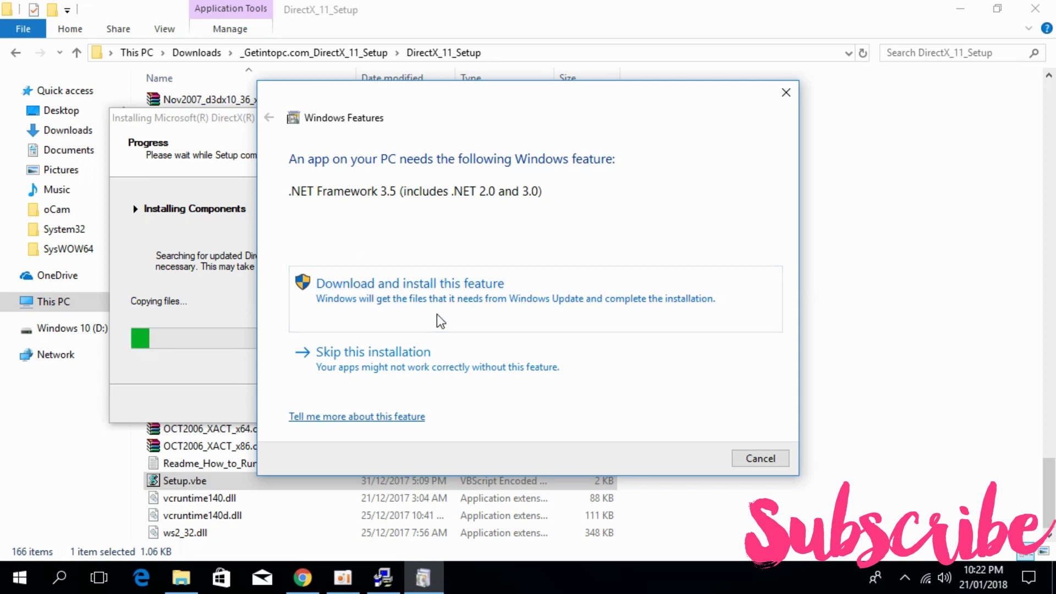
# Have Windows Features download and install .NET Framework 3.5, then return to the DirectX installer
pyautogui.click(466, 297)
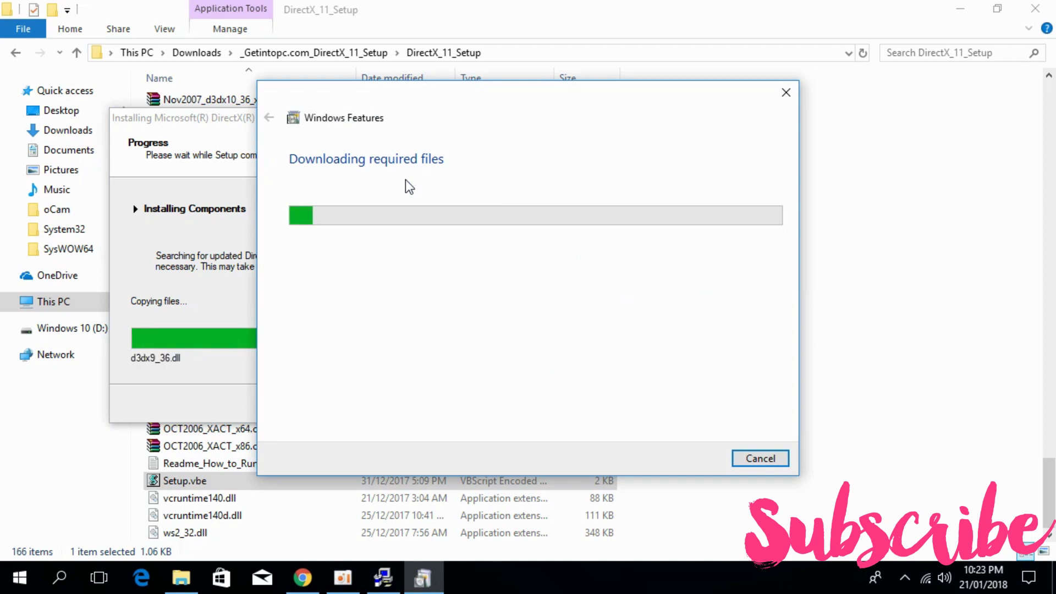
pyautogui.click(216, 294)
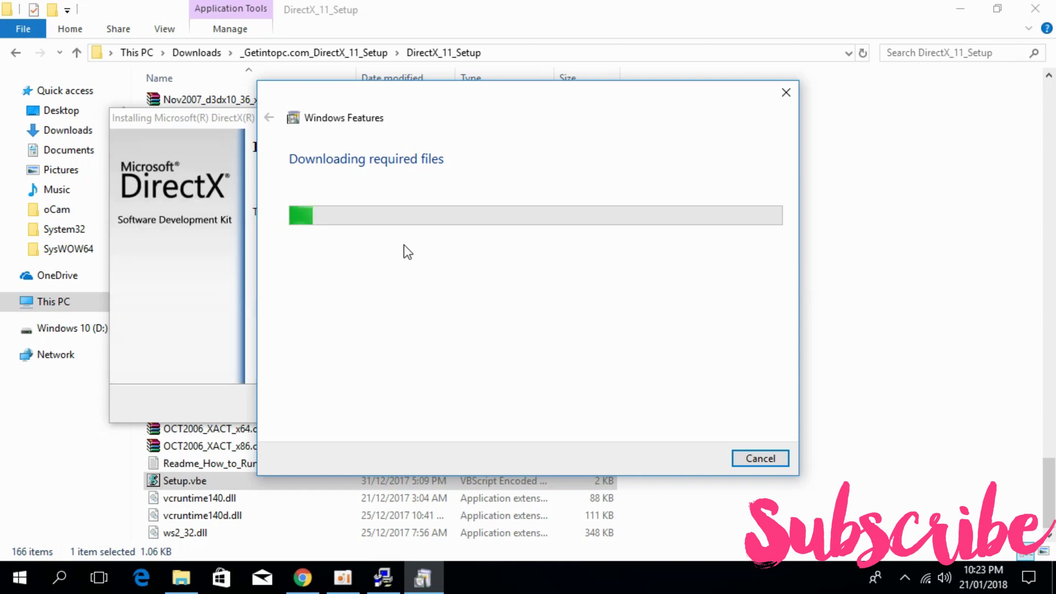
# Finish the completed DirectX installation so only the DirectX_11_Setup folder remains
pyautogui.click(198, 279)
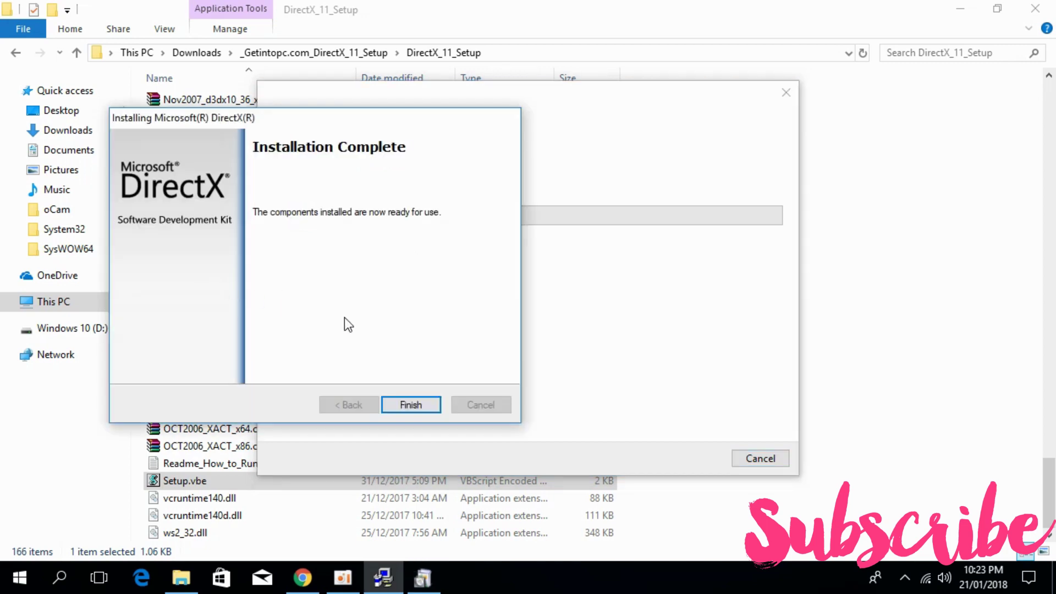
pyautogui.click(418, 405)
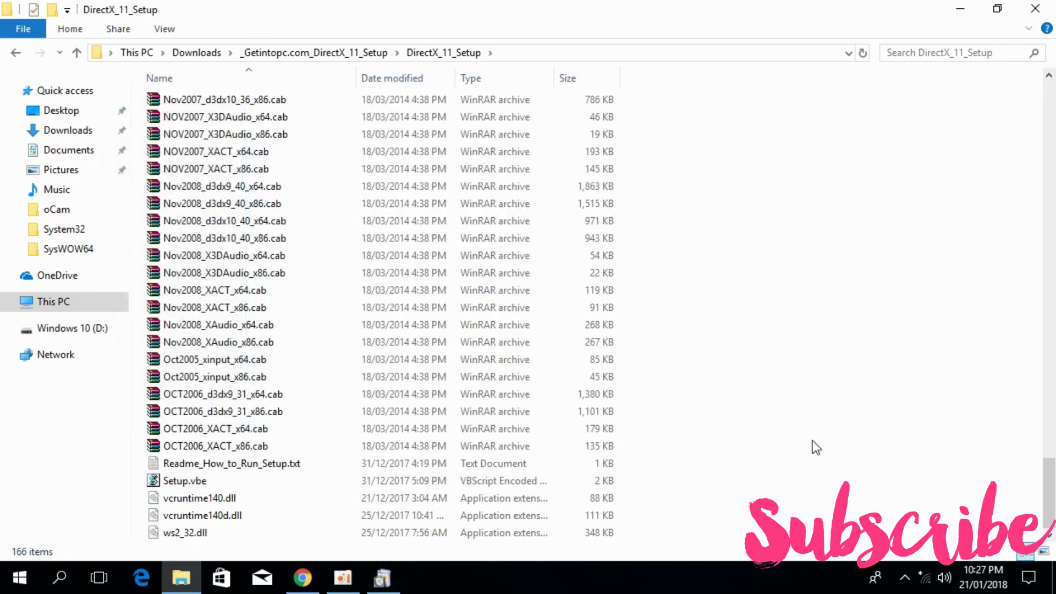